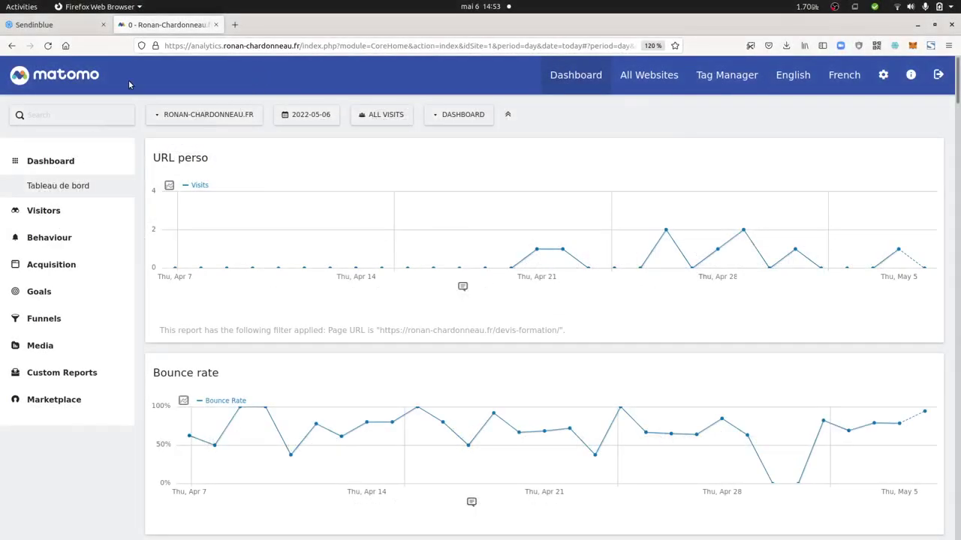
# Return to Sendinblue and open the Email campaigns list showing the draft campaign 'test'.
pyautogui.click(38, 25)
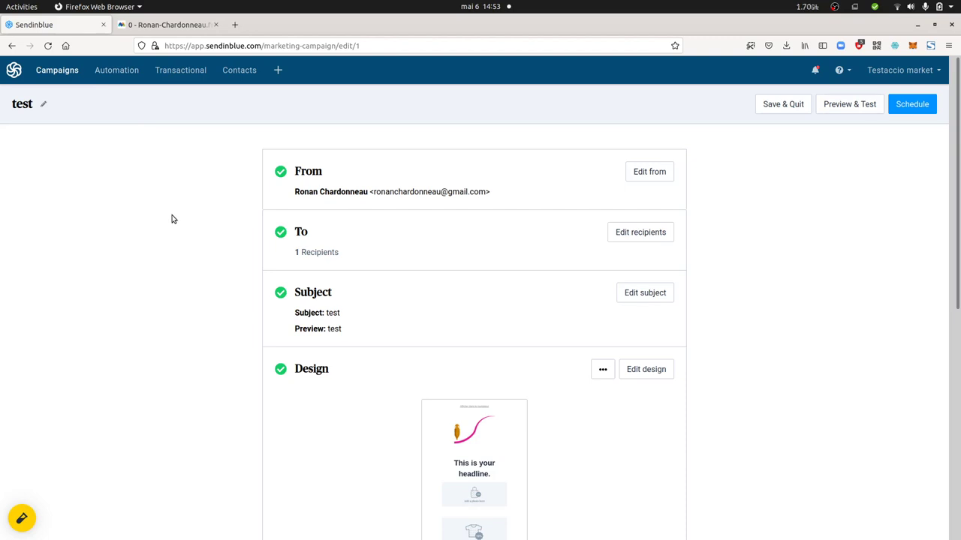
pyautogui.click(57, 71)
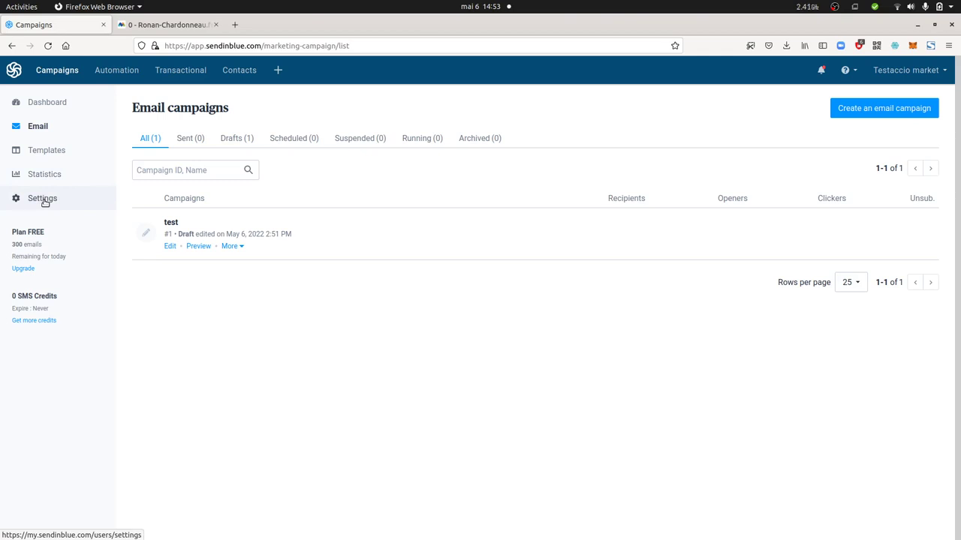
# Open the Google Analytics & Social Channels settings and review the UTM parameters help.
pyautogui.click(34, 196)
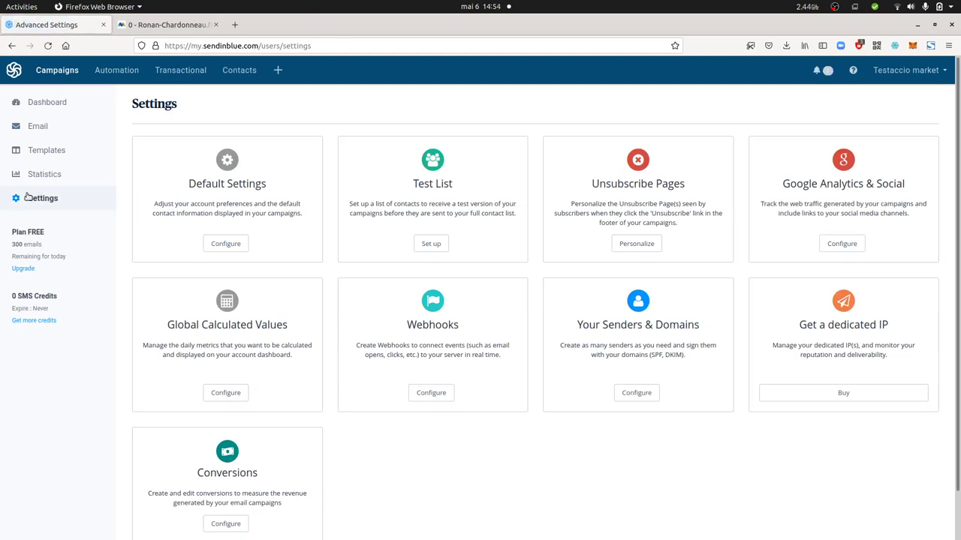
pyautogui.click(849, 245)
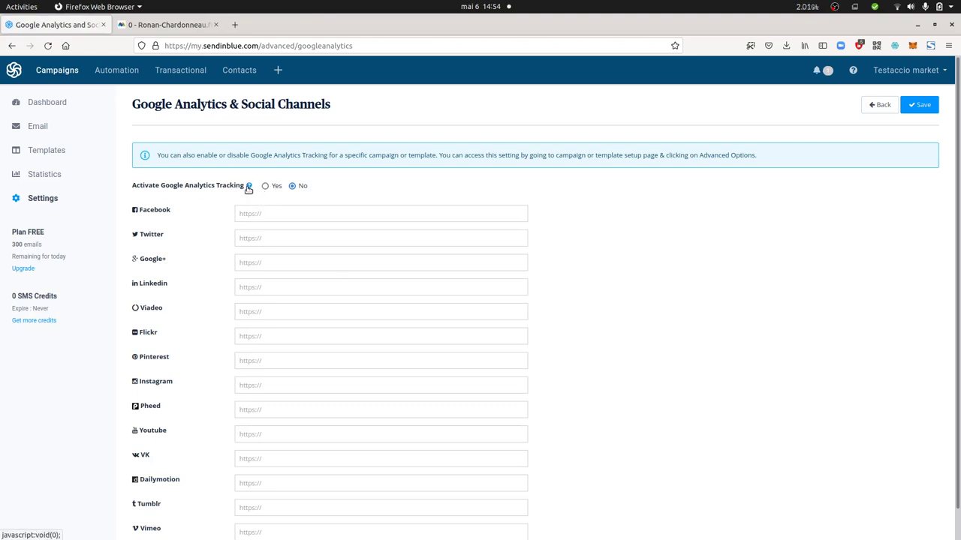
pyautogui.click(249, 187)
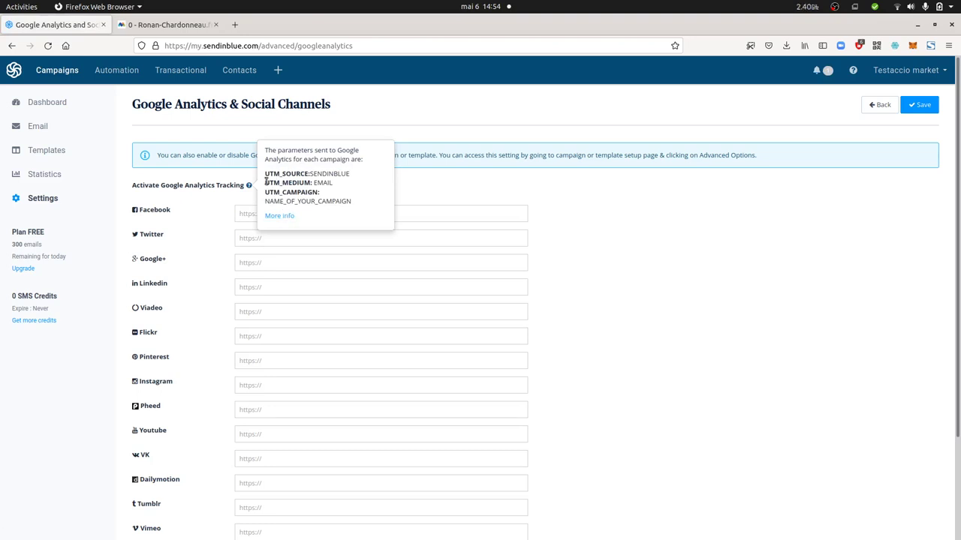
pyautogui.moveTo(267, 173); pyautogui.dragTo(318, 192)
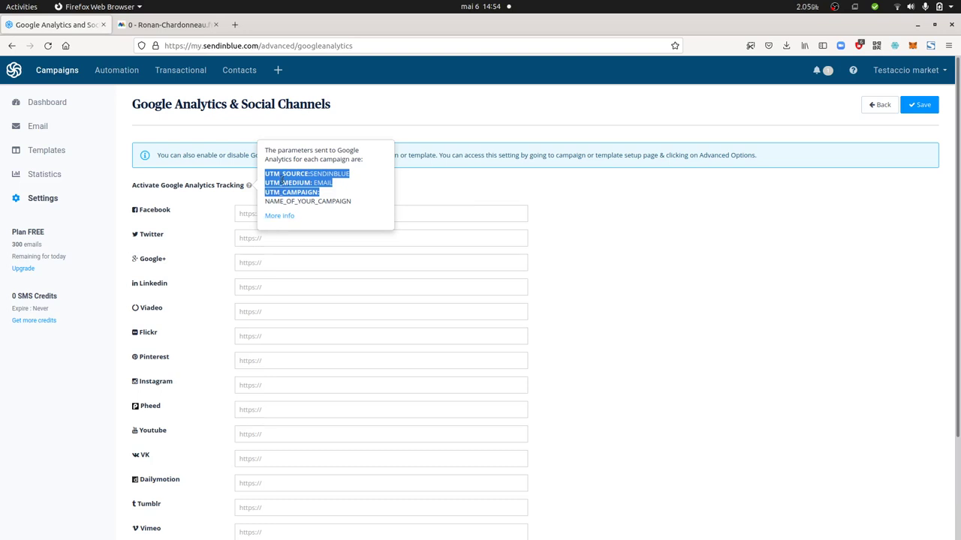
pyautogui.click(419, 188)
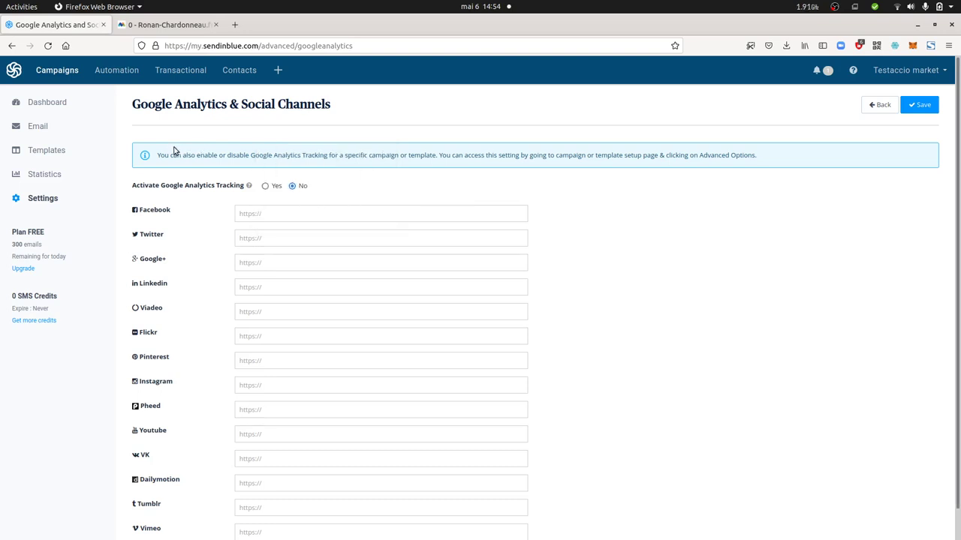
# Read the info note explaining that tracking is configured per campaign.
pyautogui.moveTo(158, 156); pyautogui.dragTo(201, 157)
pyautogui.click(315, 155)
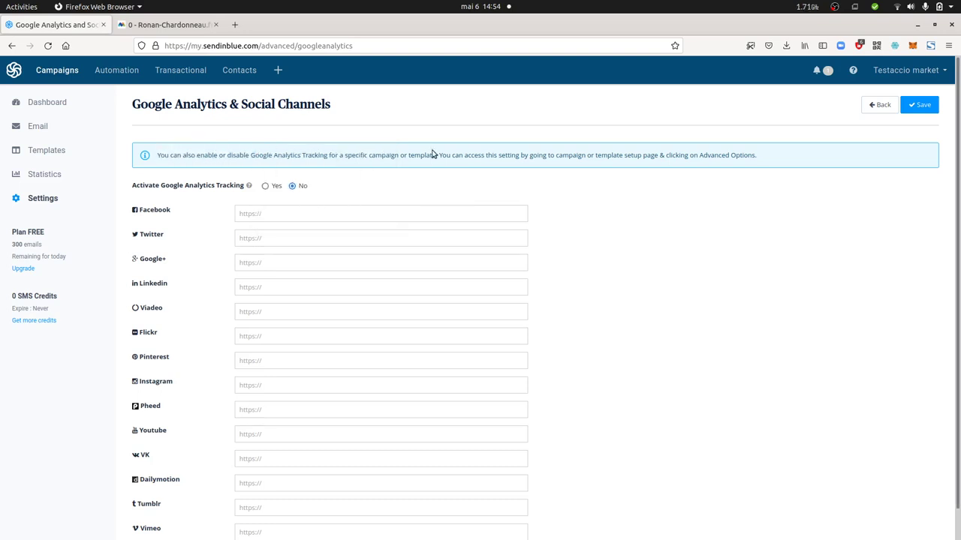
pyautogui.tripleClick(635, 155)
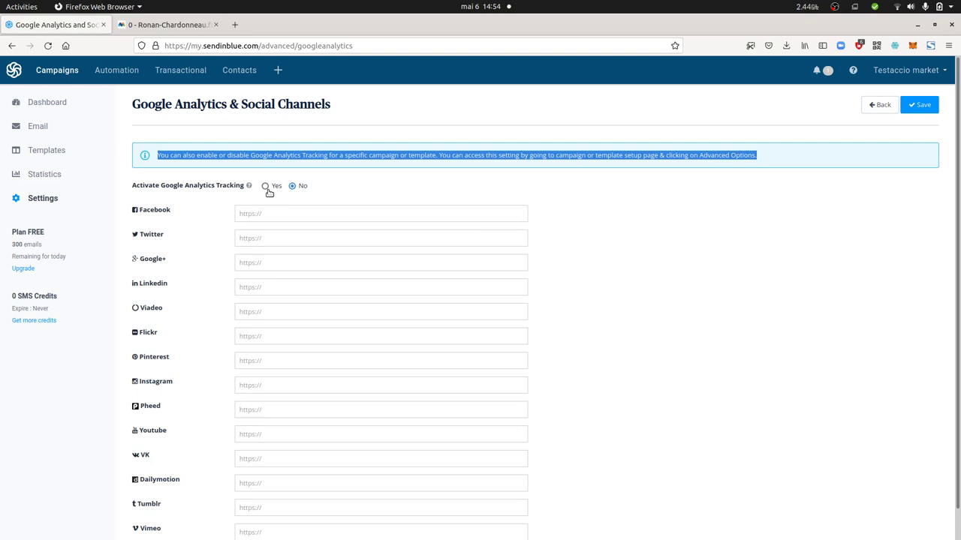
pyautogui.click(620, 189)
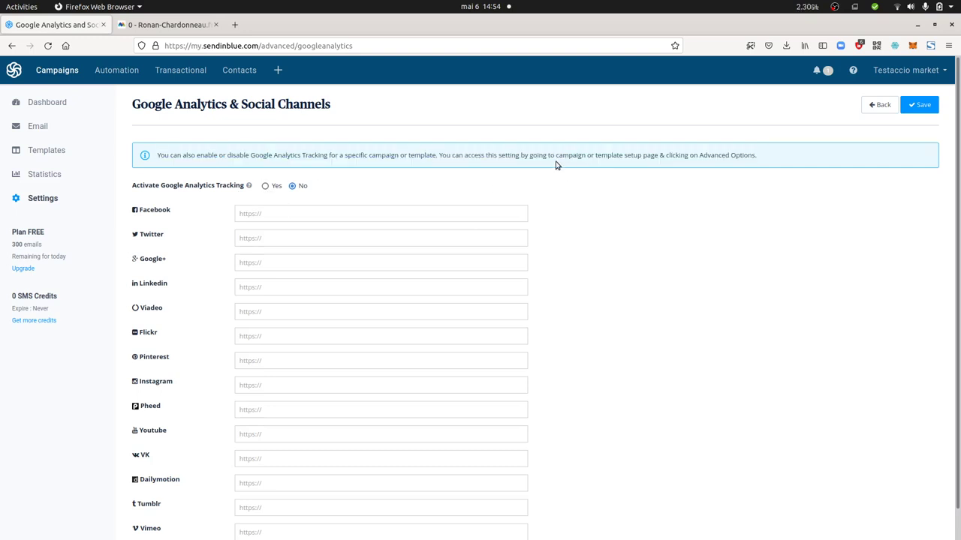
pyautogui.moveTo(556, 155); pyautogui.dragTo(633, 163)
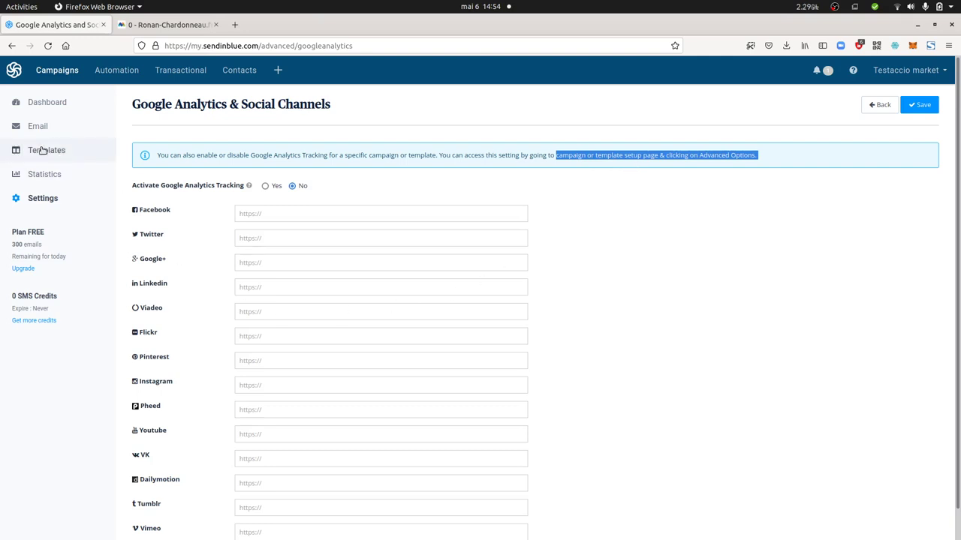
# Open the test campaign's advanced settings for editing.
pyautogui.click(68, 105)
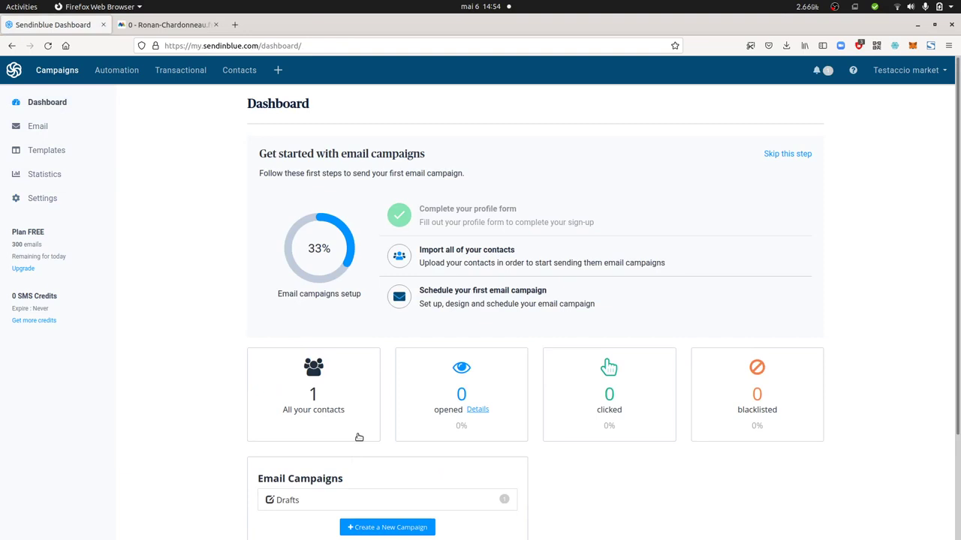
pyautogui.scroll(-3, 472, 252)
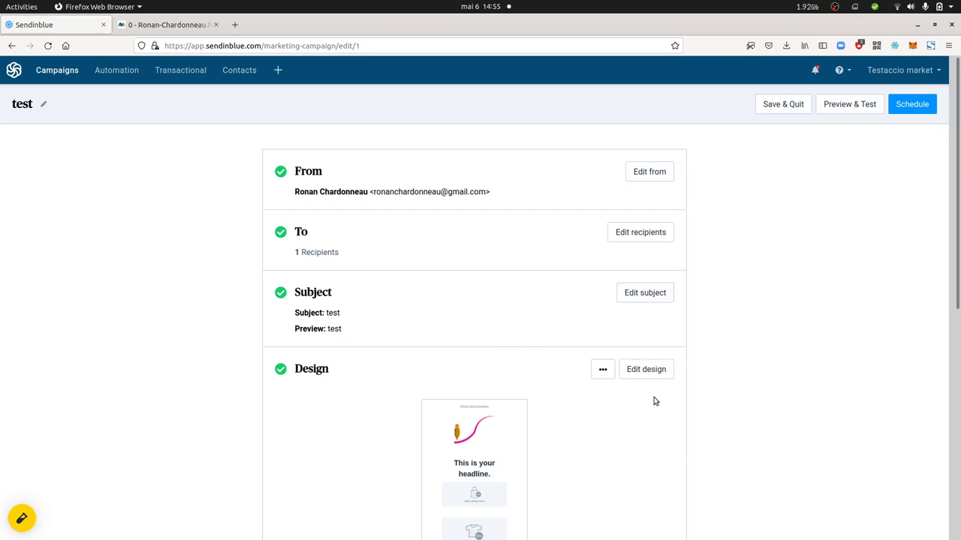
pyautogui.scroll(-3, 653, 372)
pyautogui.scroll(-2, 652, 365)
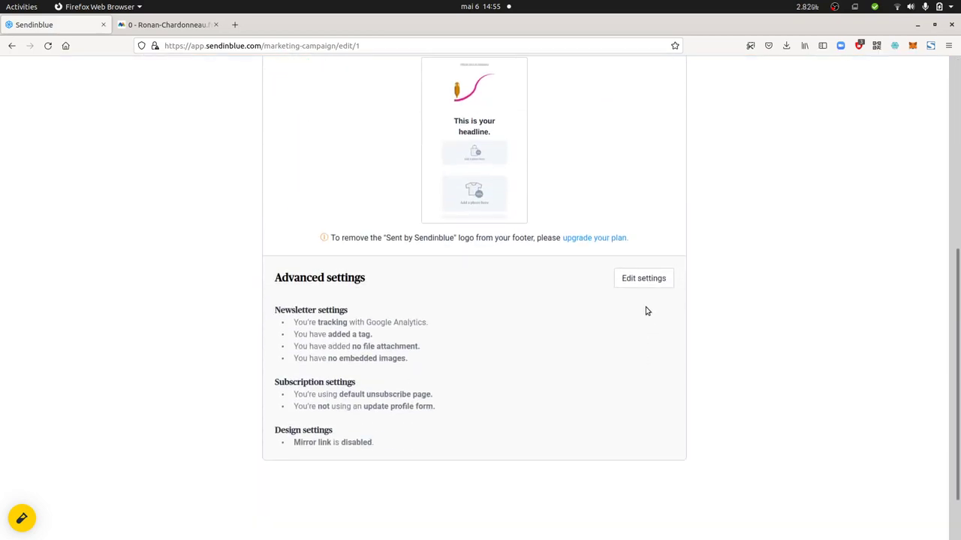
pyautogui.click(634, 288)
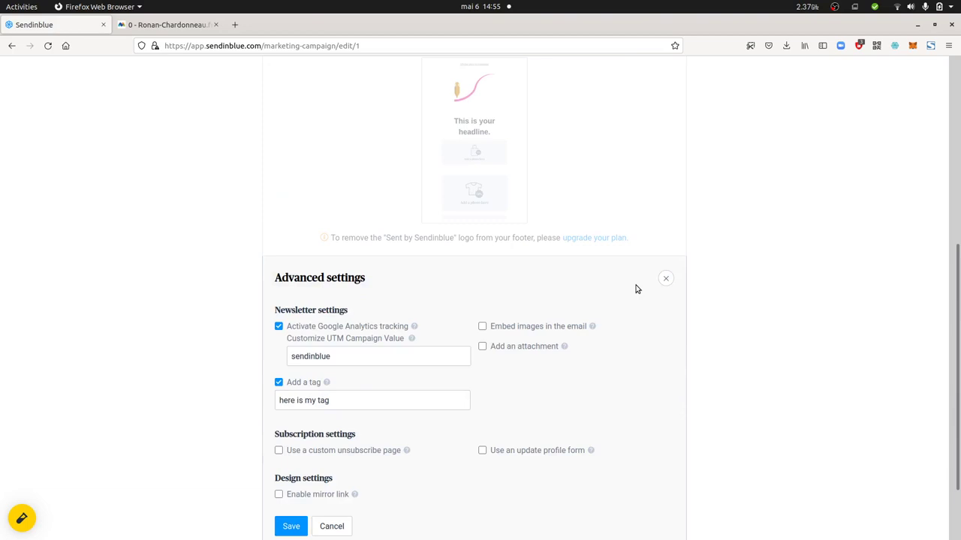
# Untick Add a tag, set UTM campaign value to 'newsletter from sendinblue', and save.
pyautogui.scroll(-2, 383, 316)
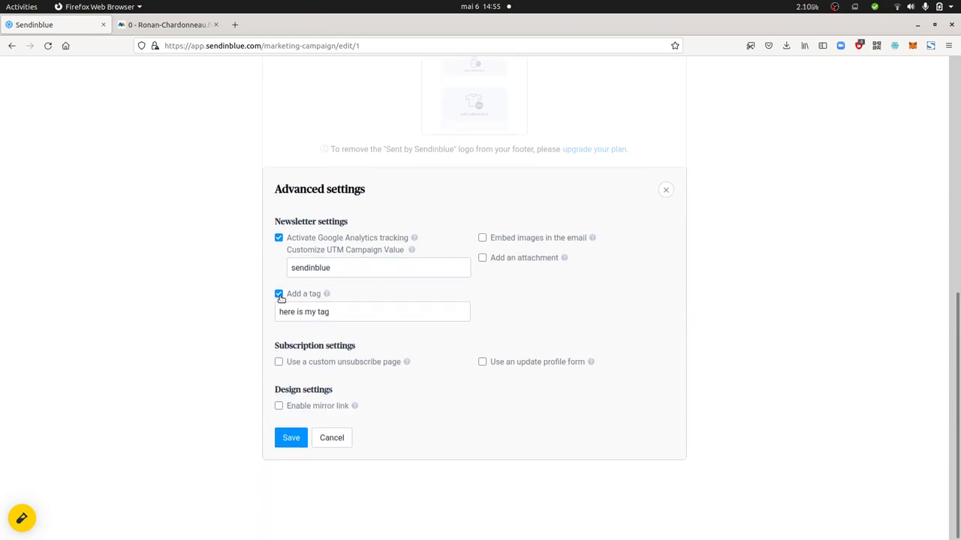
pyautogui.click(279, 295)
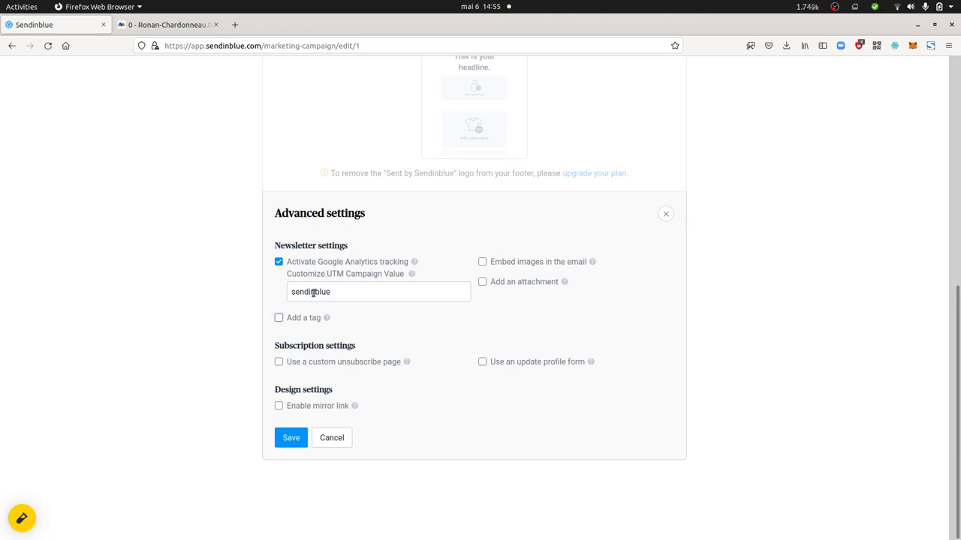
pyautogui.moveTo(334, 292); pyautogui.dragTo(290, 290)
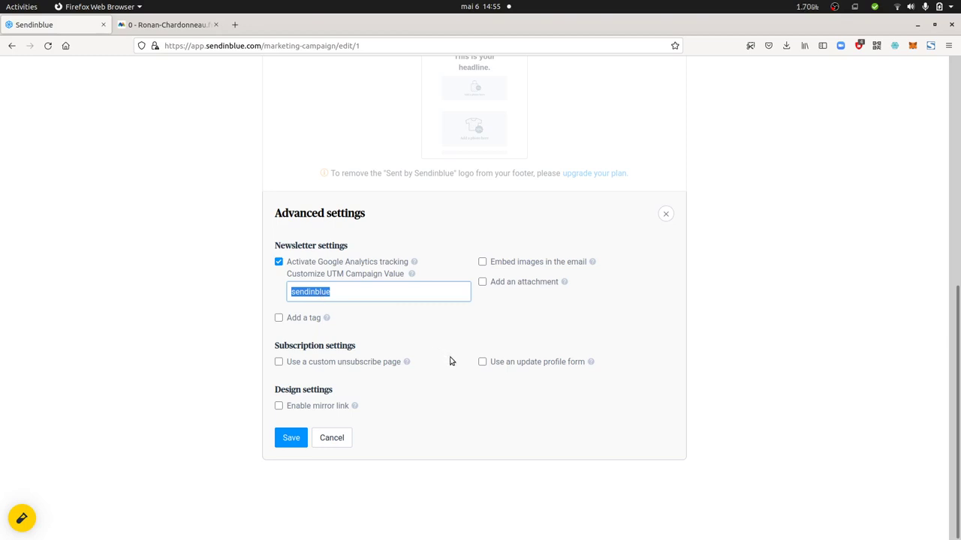
pyautogui.write('newsletter from se')
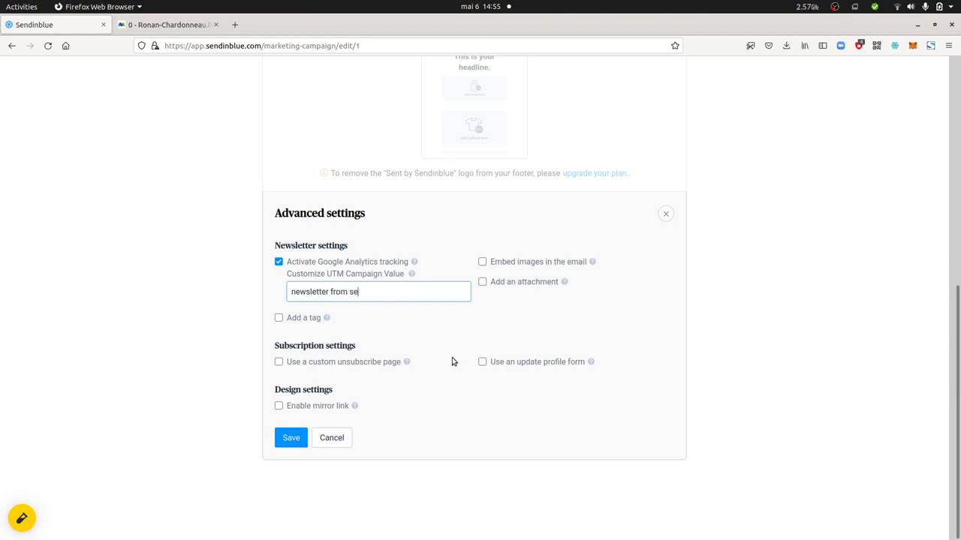
pyautogui.write('ndinblue')
pyautogui.click(296, 437)
# Open Preview & Test and confirm the call-to-action link carries utm_campaign=newsletter from sendinblue.
pyautogui.scroll(5, 412, 413)
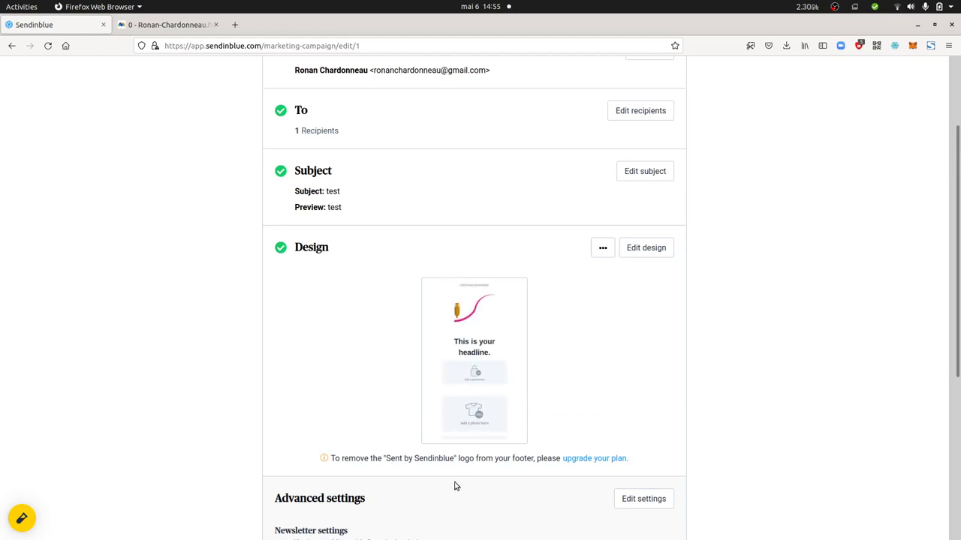
pyautogui.scroll(2, 459, 484)
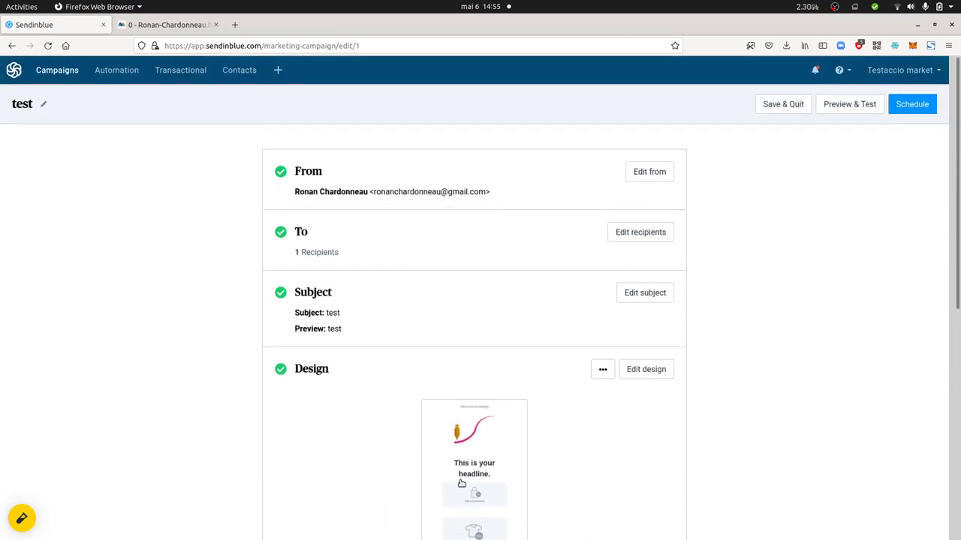
pyautogui.click(854, 109)
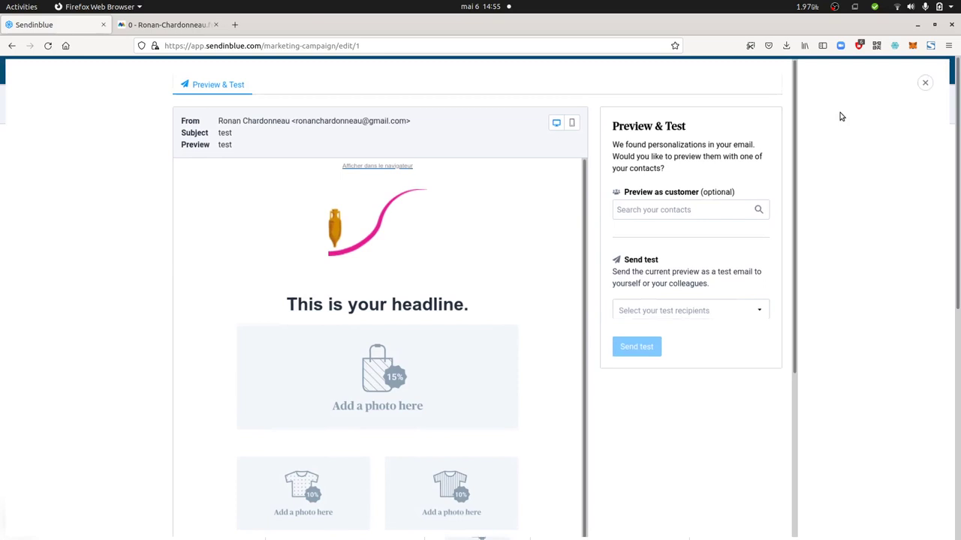
pyautogui.scroll(-10, 412, 346)
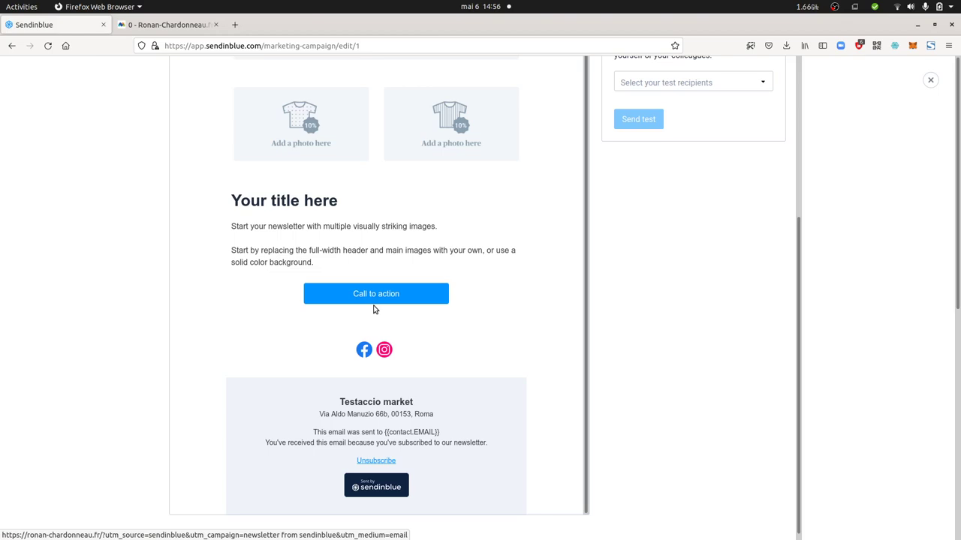
pyautogui.scroll(4, 383, 306)
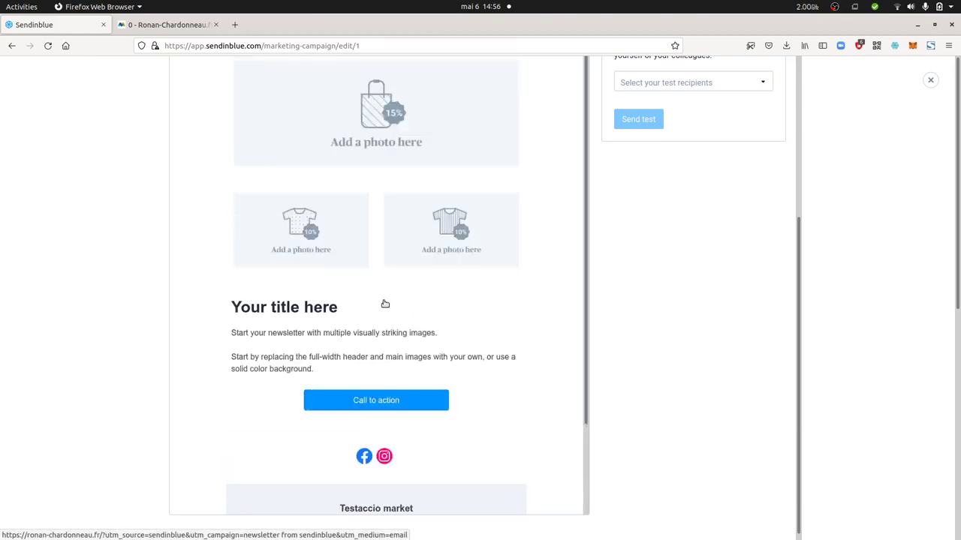
pyautogui.scroll(5, 435, 305)
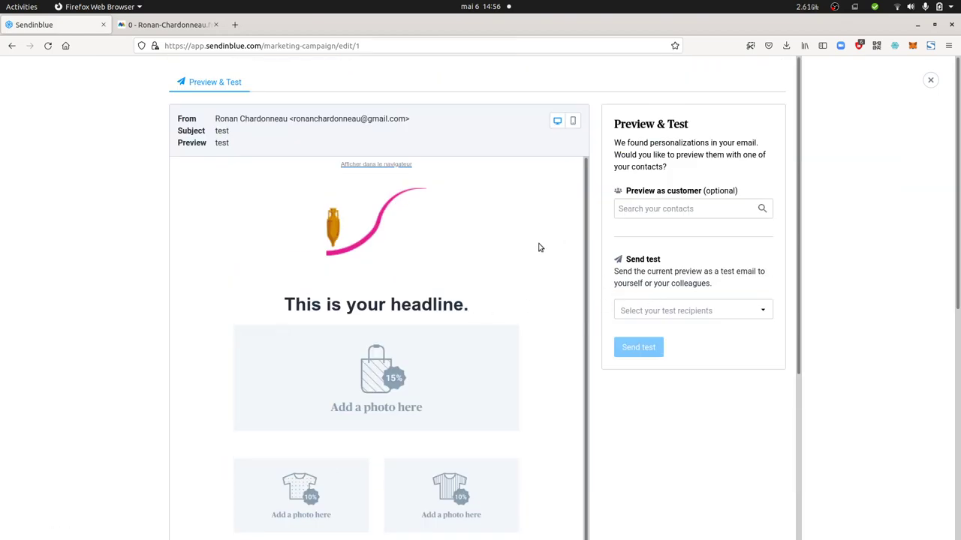
# View the mobile preview and tick the account's own saved address as test recipient.
pyautogui.click(572, 122)
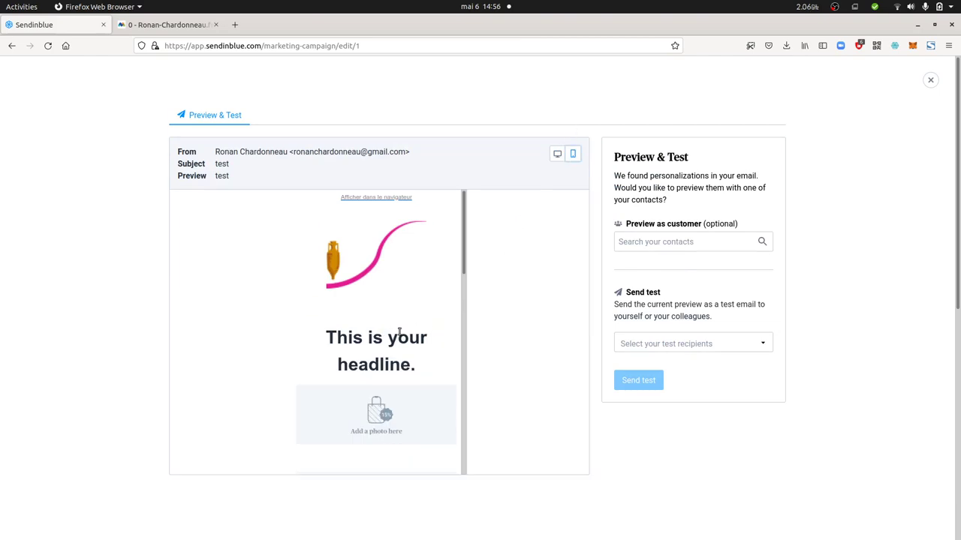
pyautogui.scroll(-5, 361, 388)
pyautogui.scroll(-8, 361, 388)
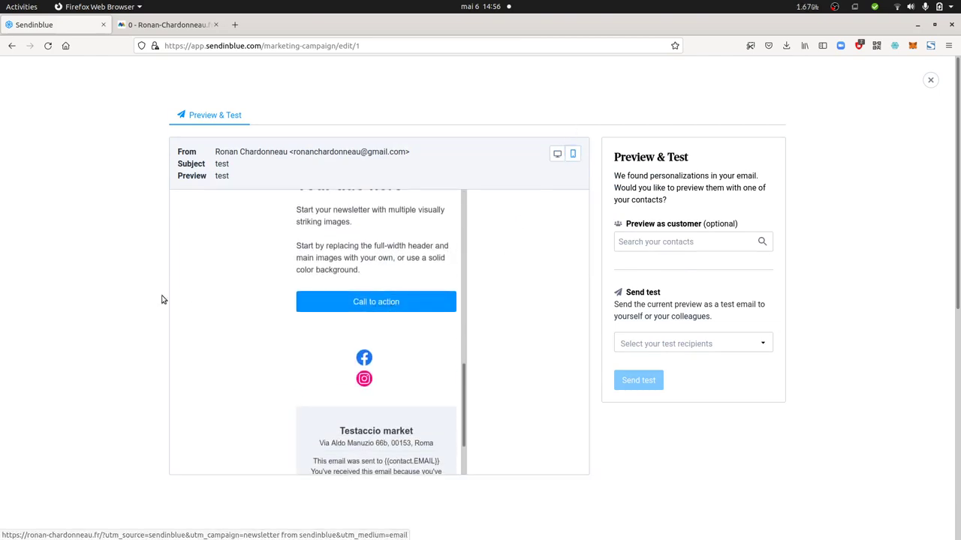
pyautogui.rightClick(53, 273)
pyautogui.click(370, 302)
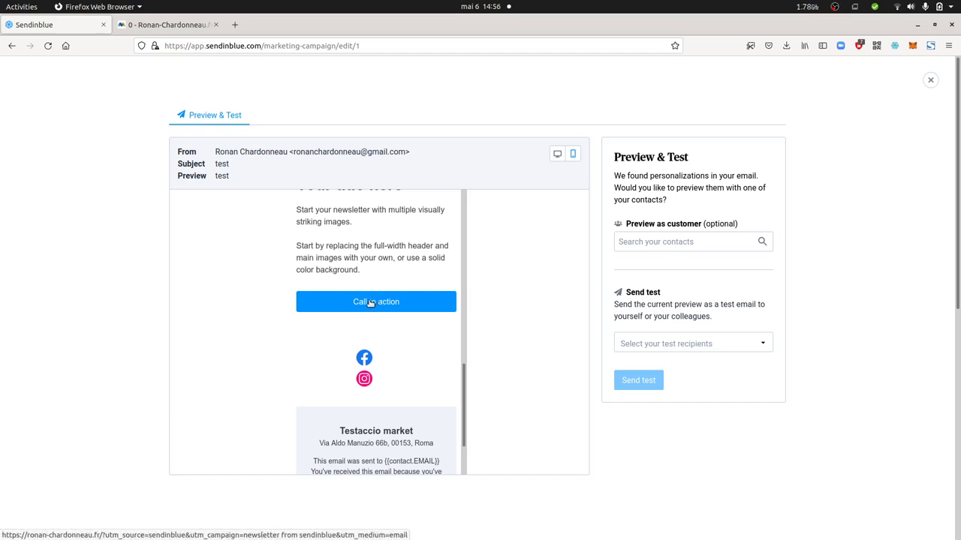
pyautogui.click(685, 345)
pyautogui.click(626, 369)
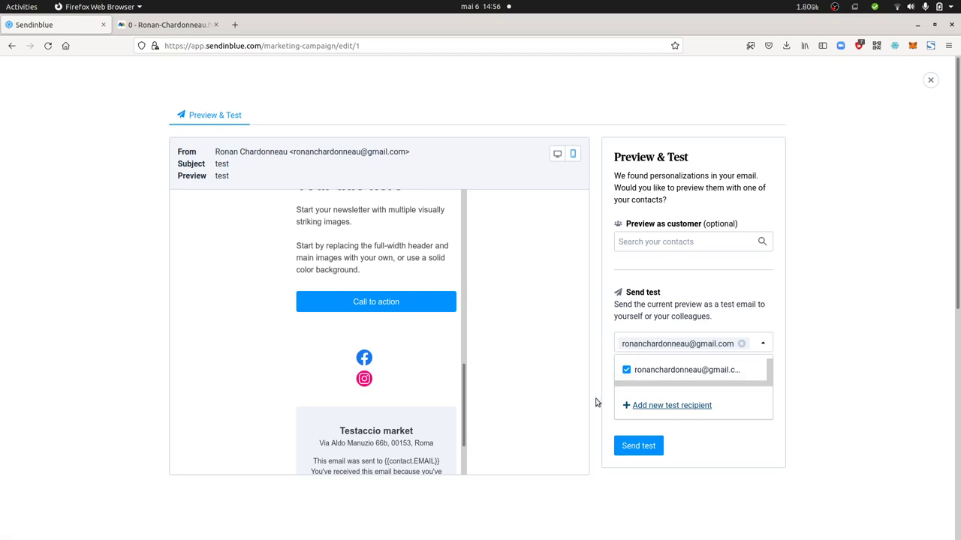
# Add and tick a second test recipient address, then send the test email to both.
pyautogui.click(649, 406)
pyautogui.click(648, 391)
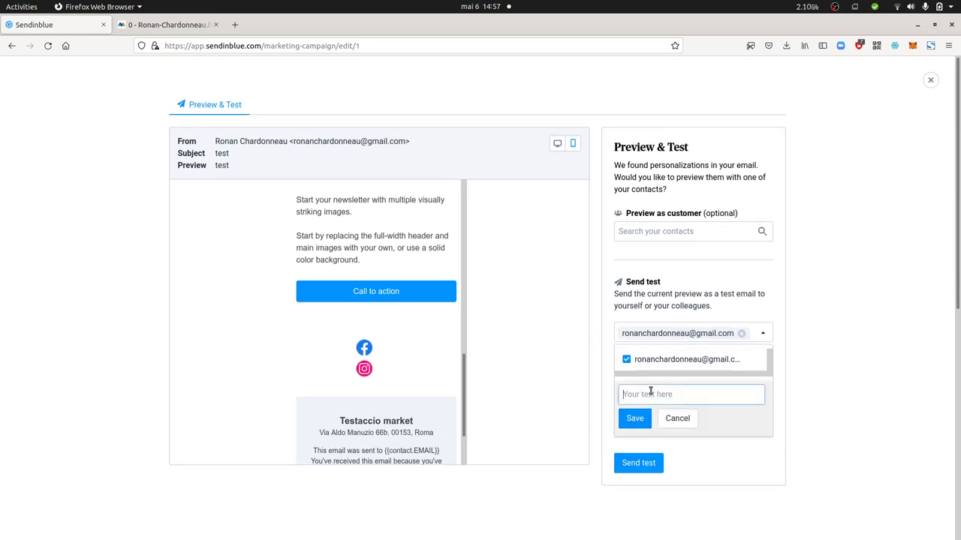
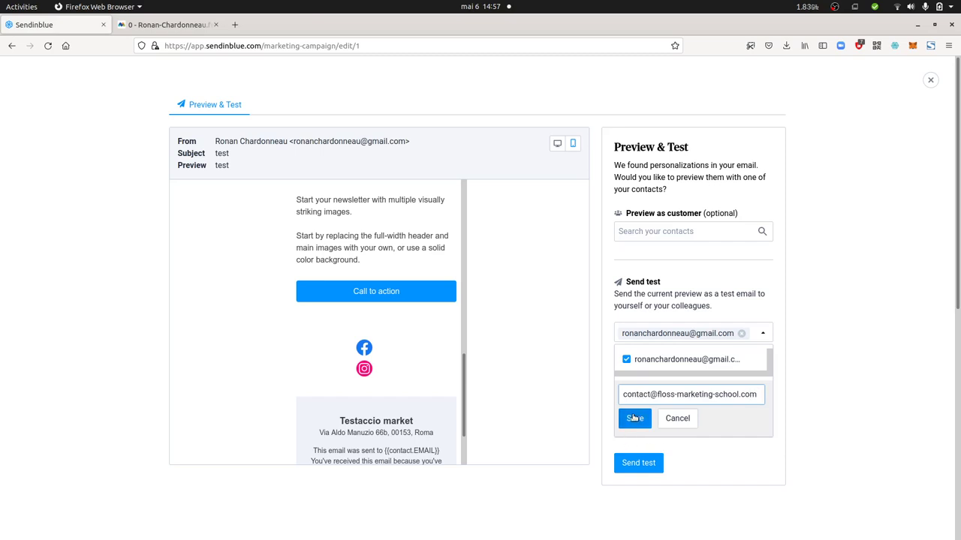
pyautogui.click(633, 418)
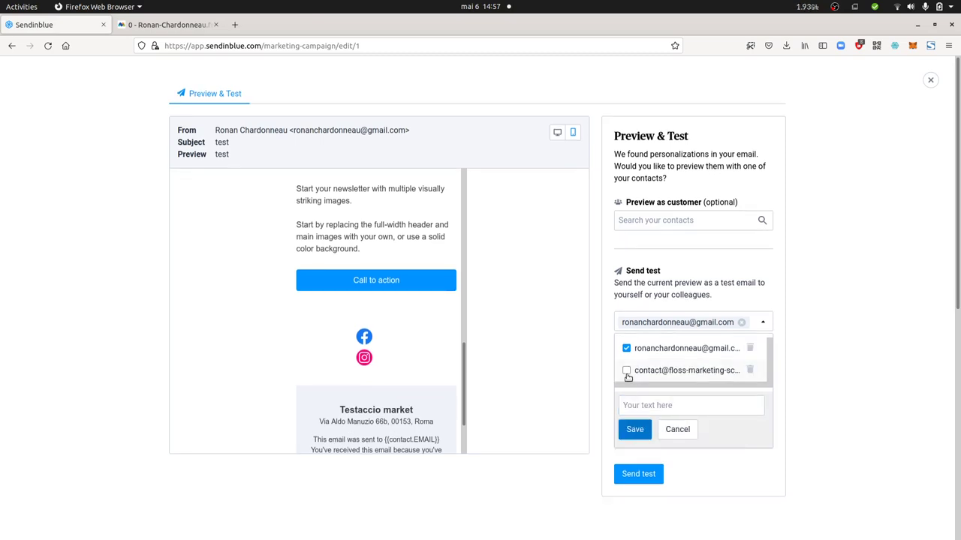
pyautogui.click(626, 370)
pyautogui.click(635, 478)
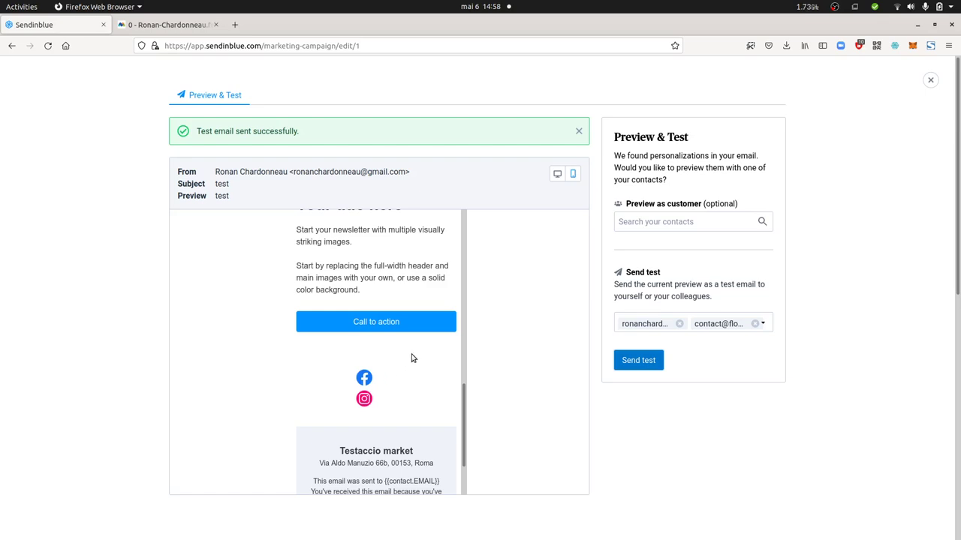
pyautogui.click(622, 364)
# In Matomo's reloaded Visits Log, check the newest visit's 'newsletter from sendinblue' campaign, then return to Sendinblue.
pyautogui.click(196, 30)
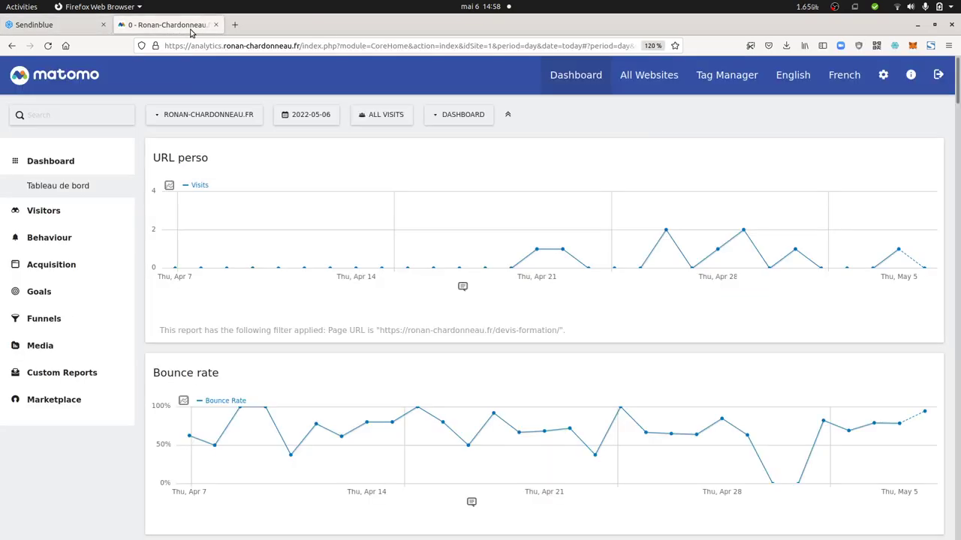
pyautogui.click(70, 210)
pyautogui.click(70, 237)
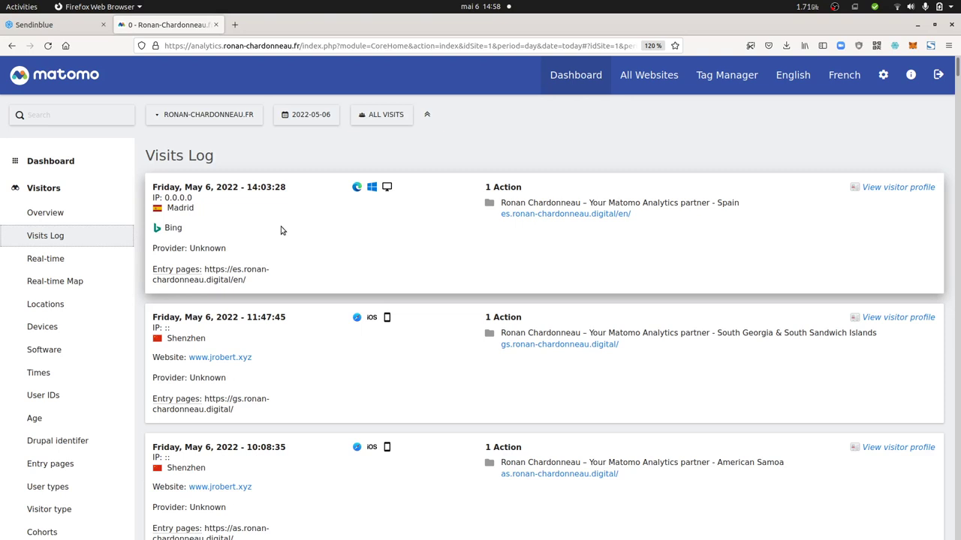
pyautogui.click(45, 52)
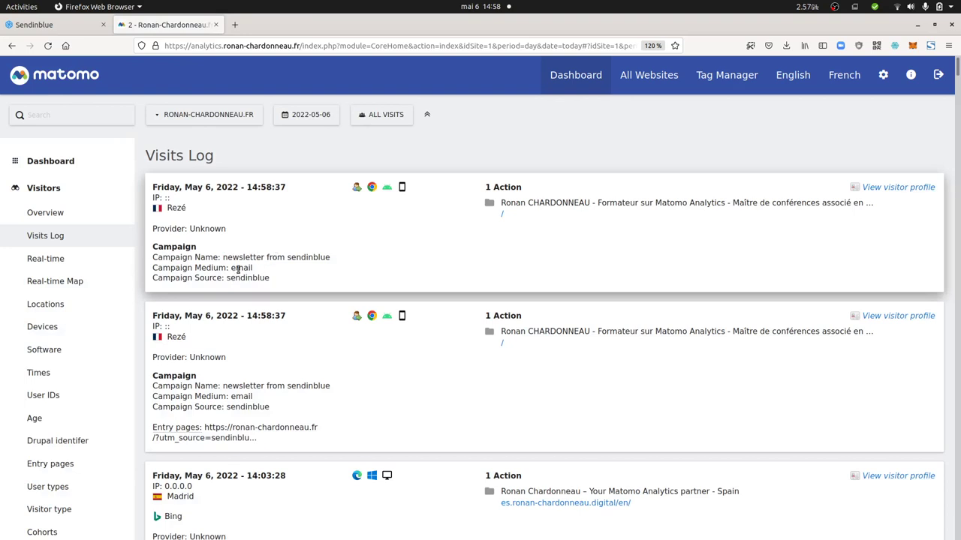
pyautogui.moveTo(234, 268); pyautogui.dragTo(285, 288)
pyautogui.click(481, 223)
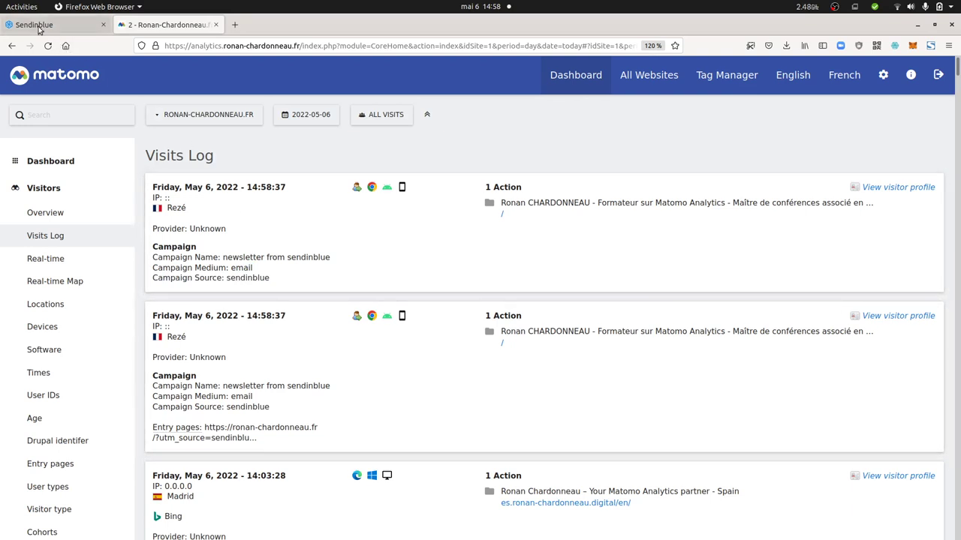
pyautogui.hotkey('ctrl', 'pageup')
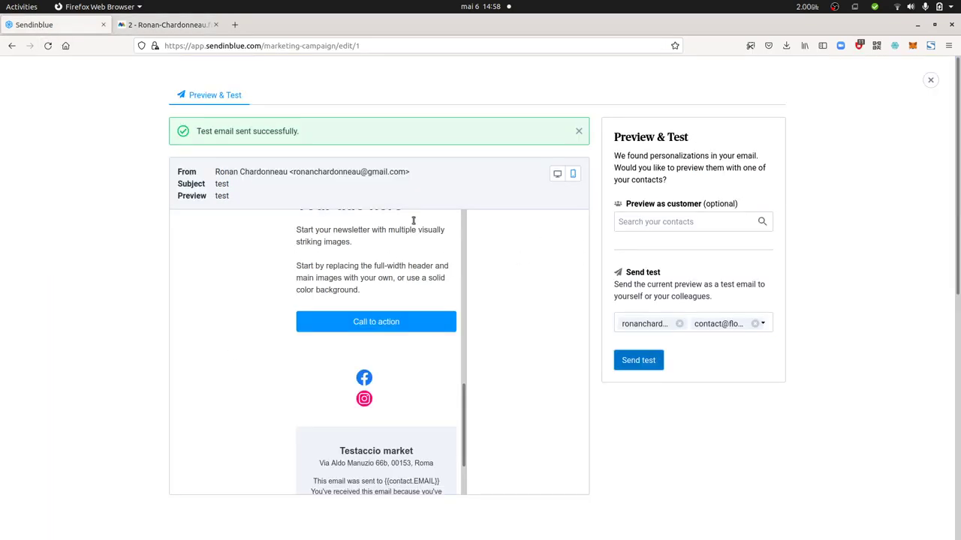